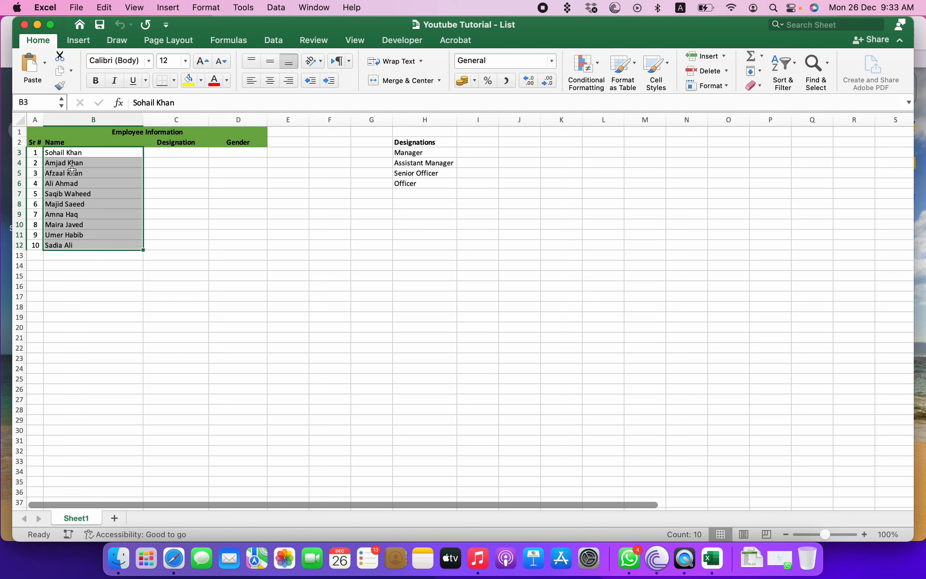
# Step: Review the Designation and Gender columns of the employee table and the Designations list in H3:H6
pyautogui.click(177, 133)
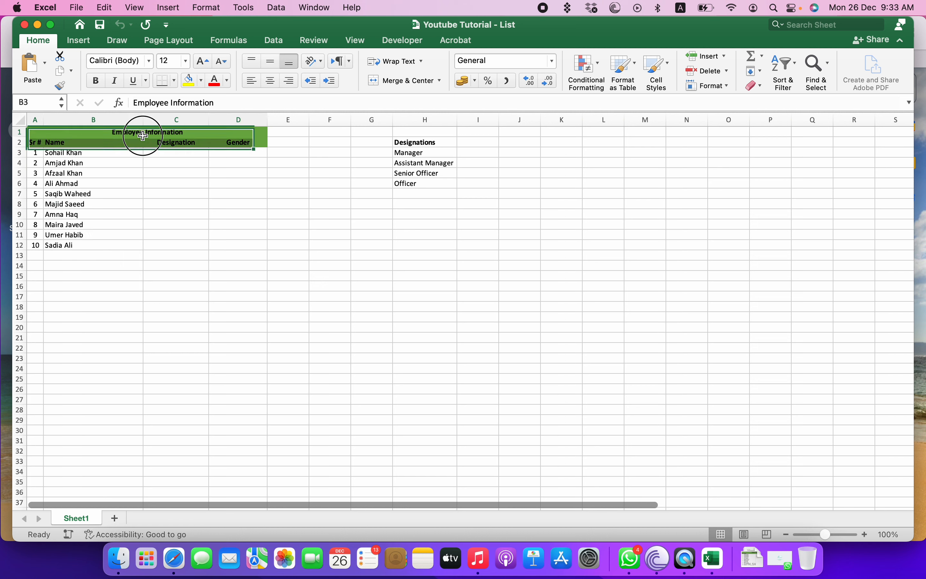
pyautogui.click(177, 143)
pyautogui.moveTo(184, 152); pyautogui.dragTo(183, 246)
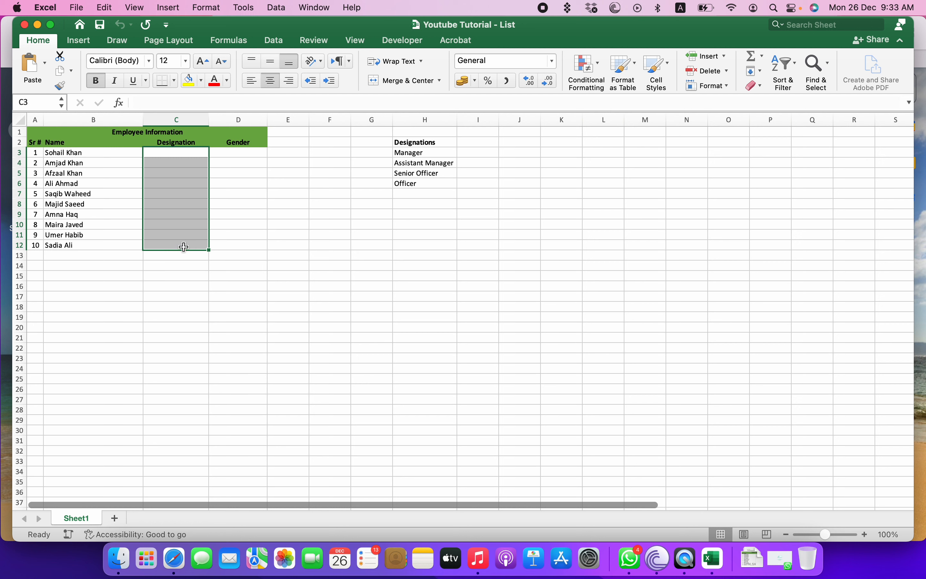
pyautogui.click(254, 155)
pyautogui.moveTo(254, 168); pyautogui.dragTo(253, 247)
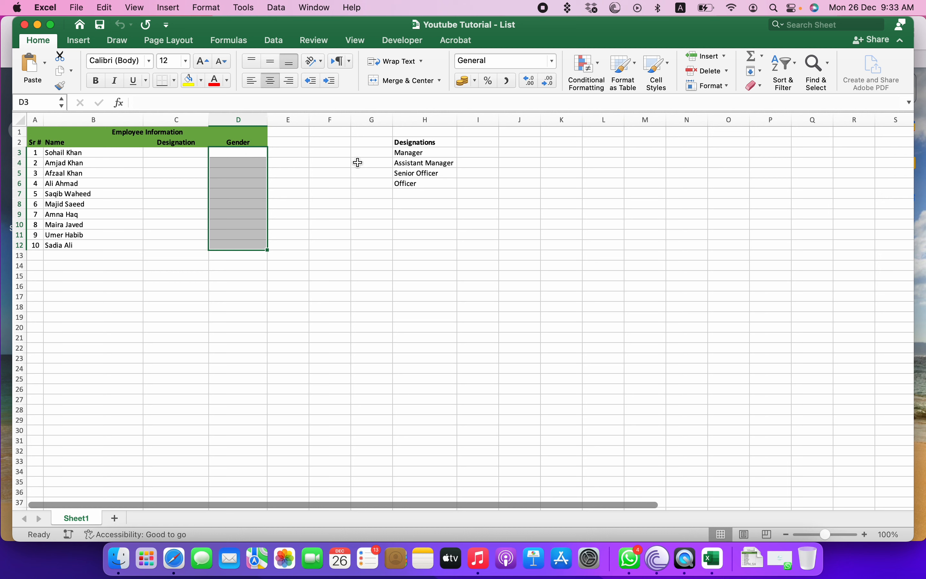
pyautogui.click(414, 143)
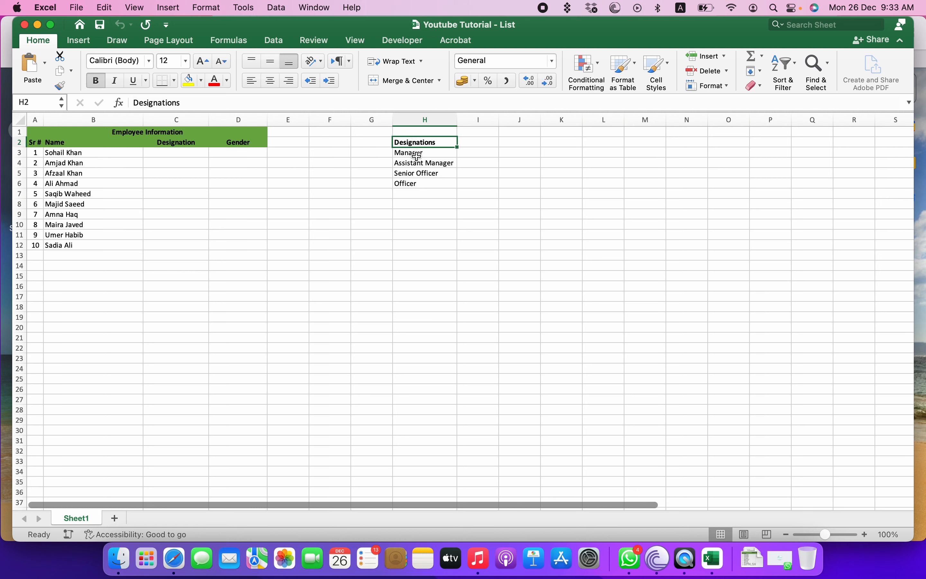
pyautogui.moveTo(418, 156); pyautogui.dragTo(418, 180)
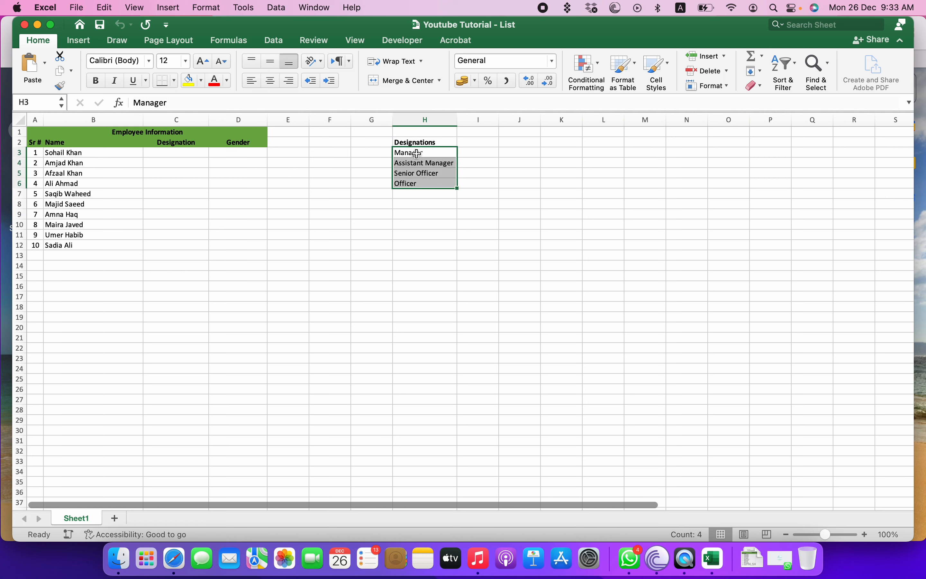
# Step: Enter "Mannanger" as a designation in C3 and clear the entry again
pyautogui.click(189, 151)
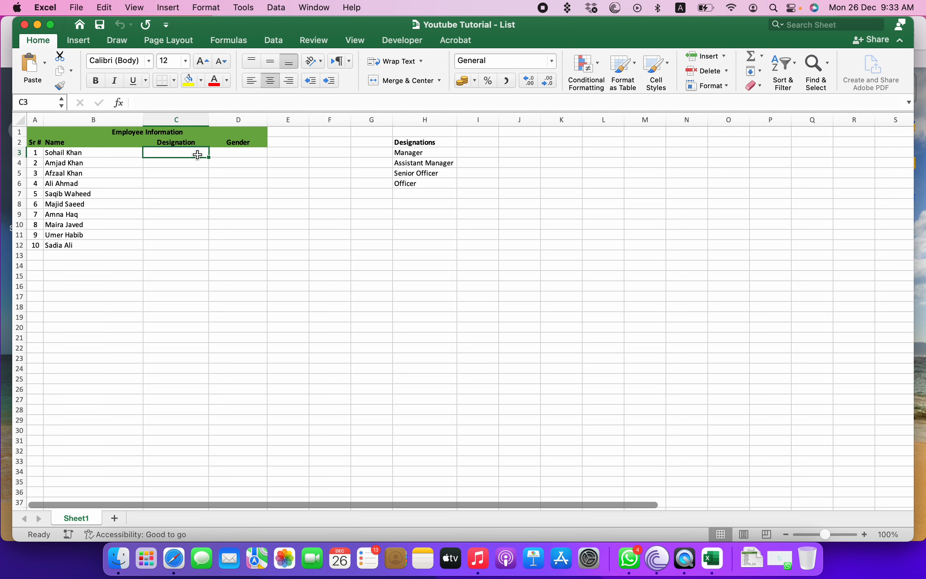
pyautogui.write('M')
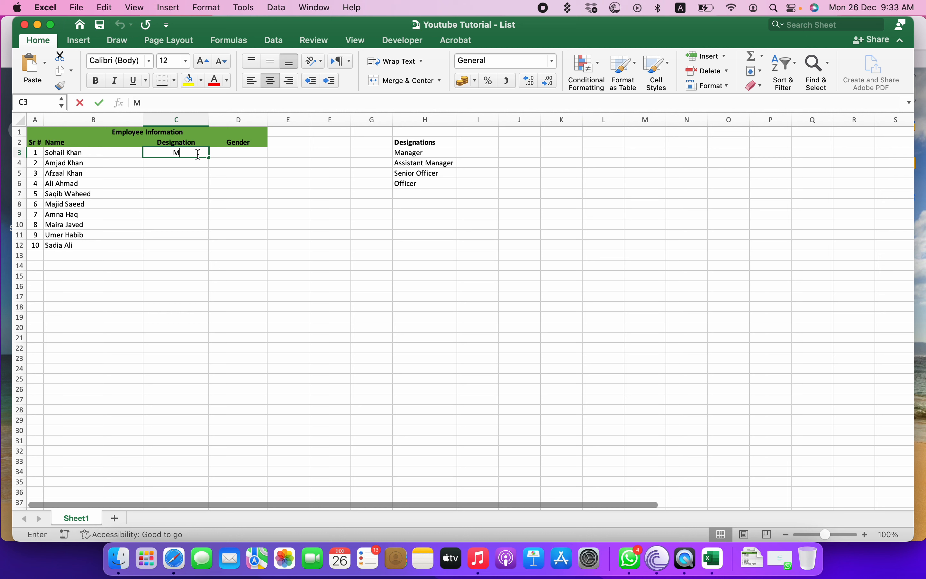
pyautogui.write('annn')
pyautogui.press('BackSpace')
pyautogui.write('a')
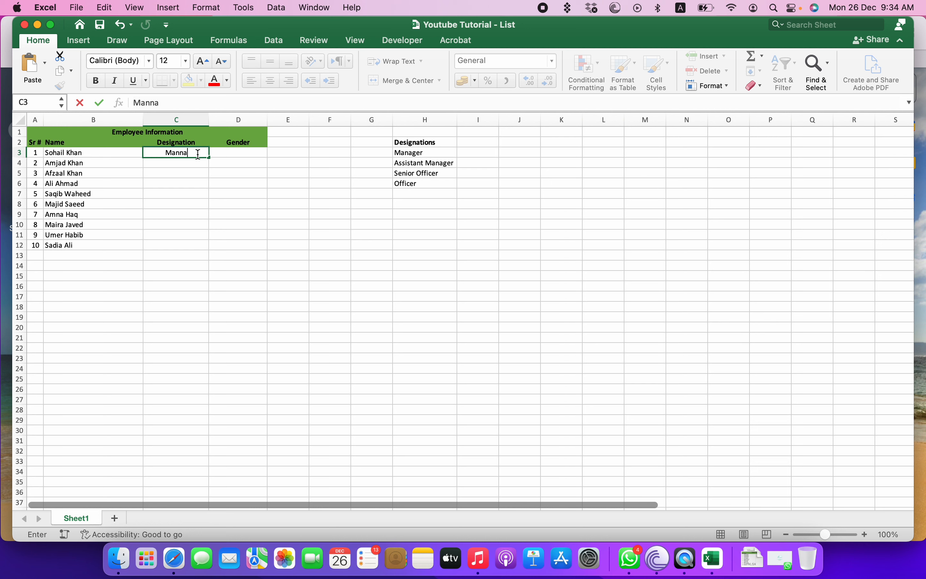
pyautogui.write('nger')
pyautogui.press('Return')
pyautogui.click(198, 154)
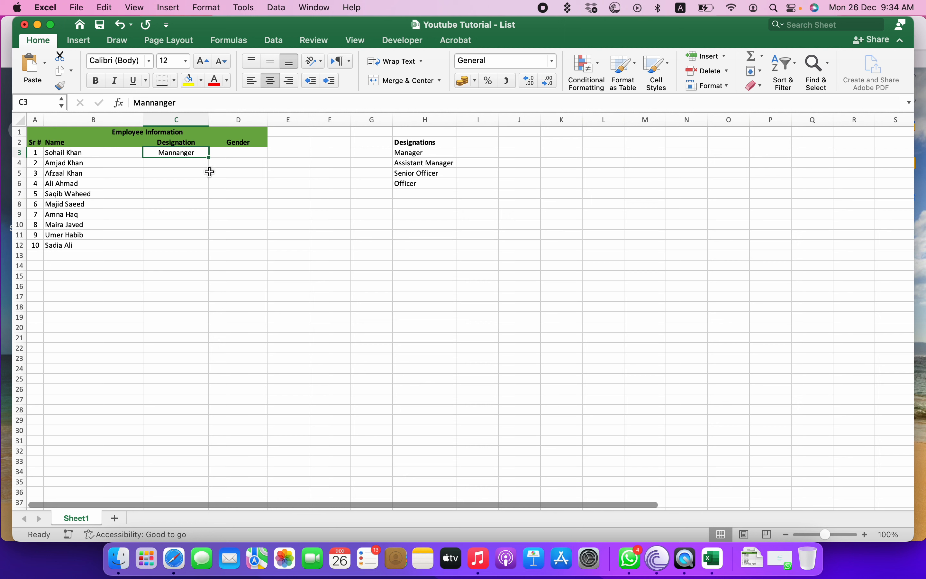
pyautogui.press('Delete')
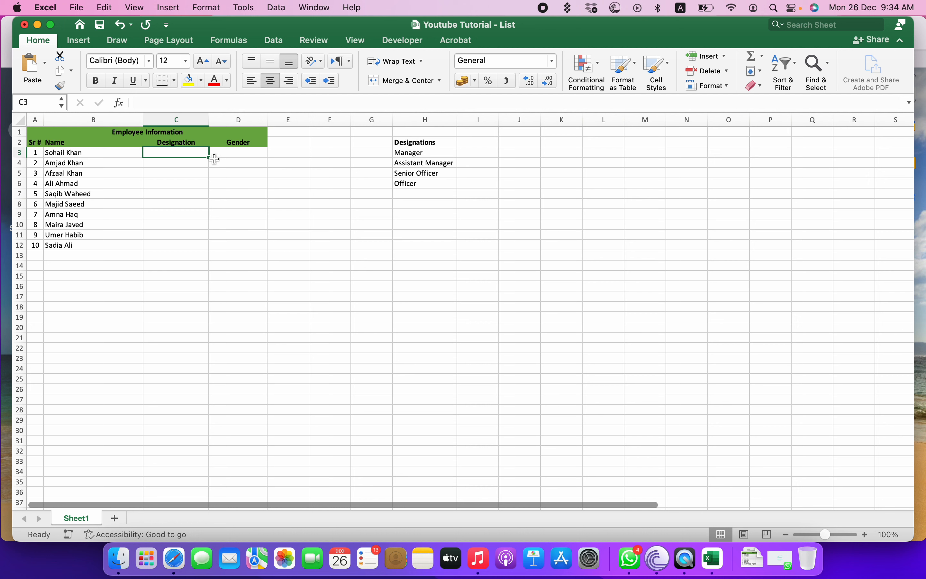
# Step: Add list data validation to C3 with an in-cell dropdown and the source =$H$3:$H$6
pyautogui.click(285, 44)
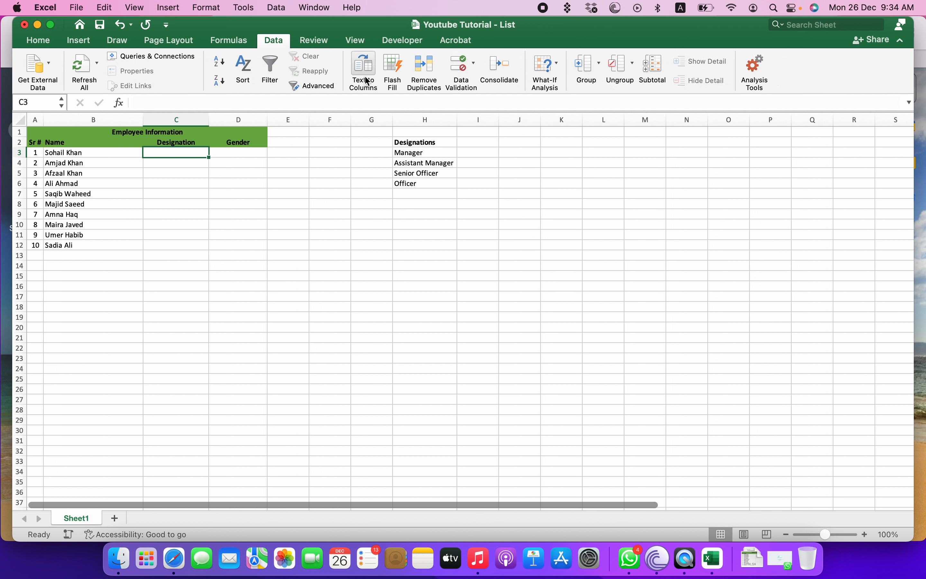
pyautogui.click(466, 67)
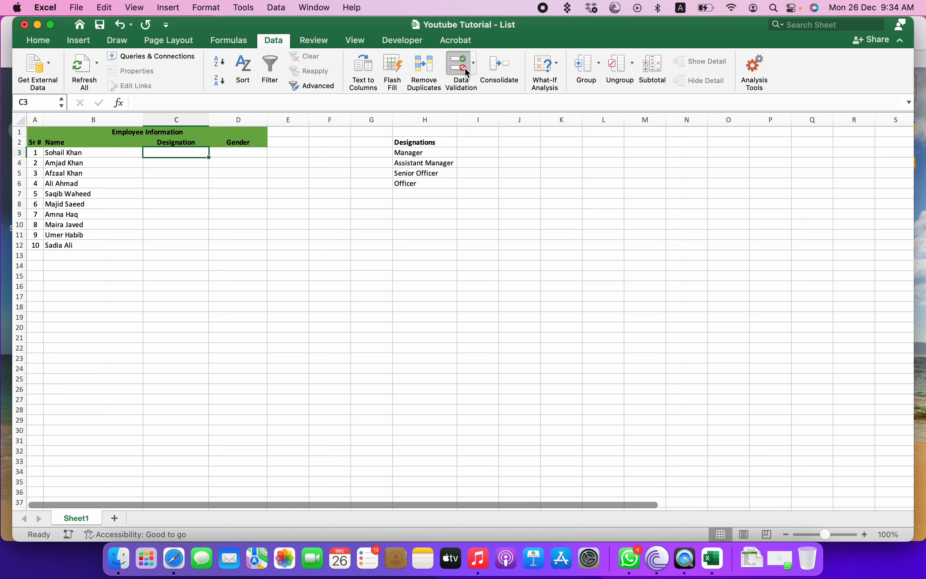
pyautogui.moveTo(398, 100); pyautogui.dragTo(630, 117)
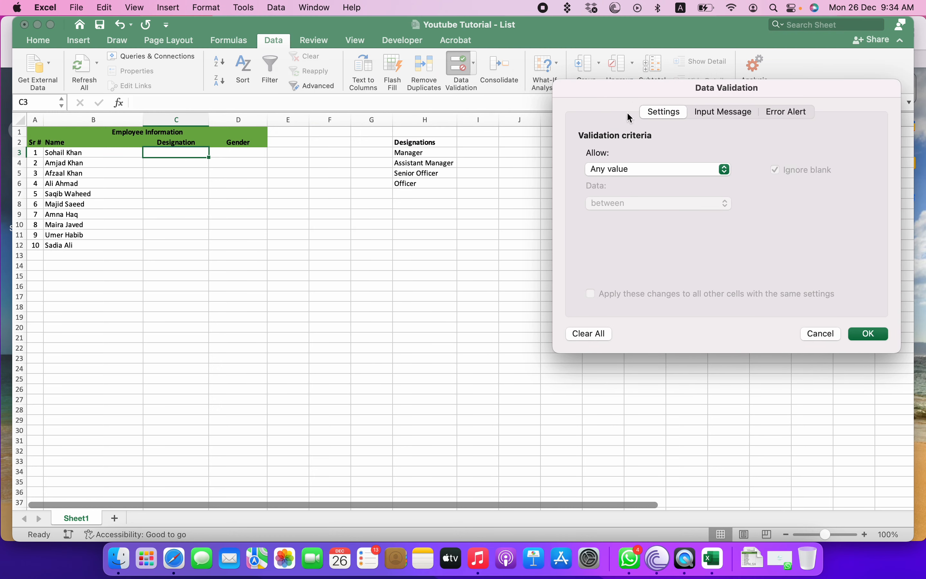
pyautogui.click(620, 173)
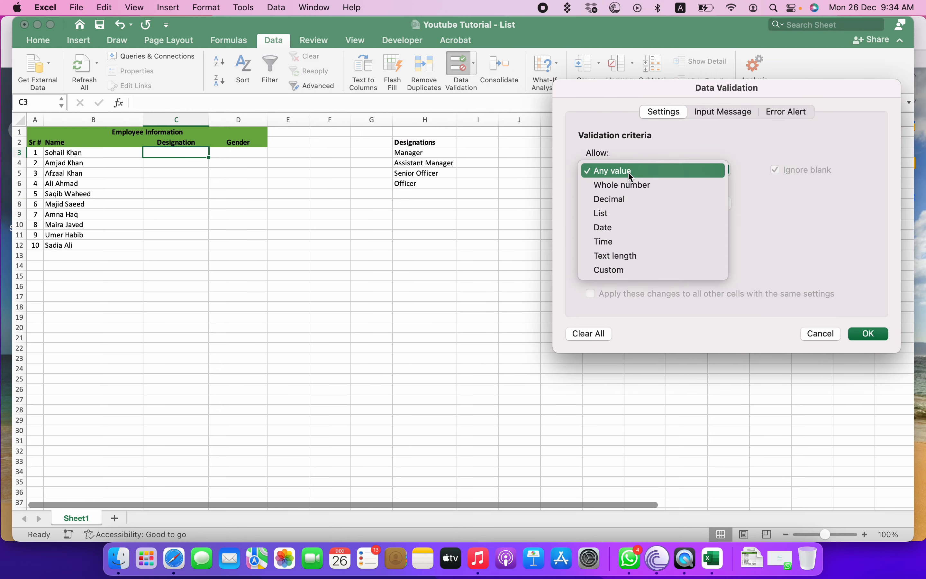
pyautogui.click(599, 215)
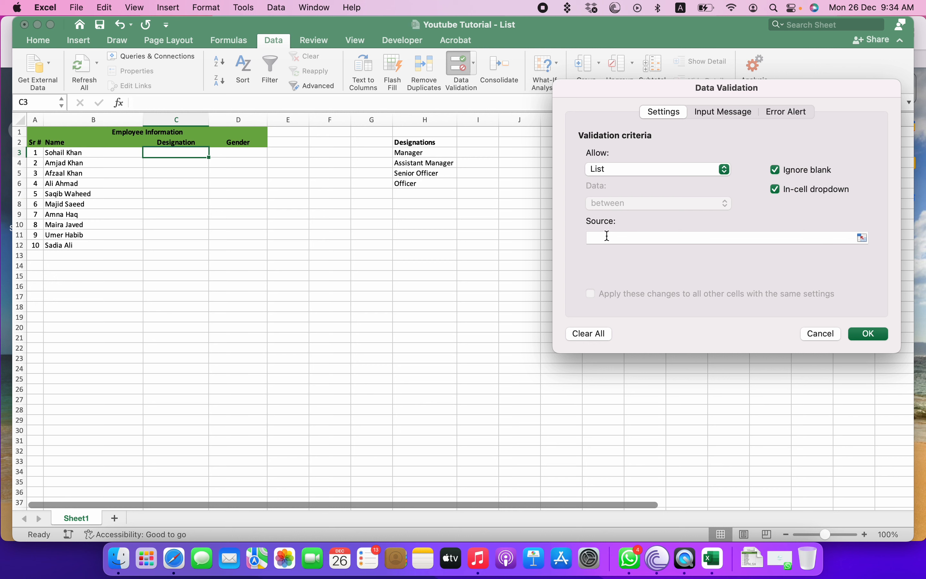
pyautogui.click(862, 238)
pyautogui.click(423, 153)
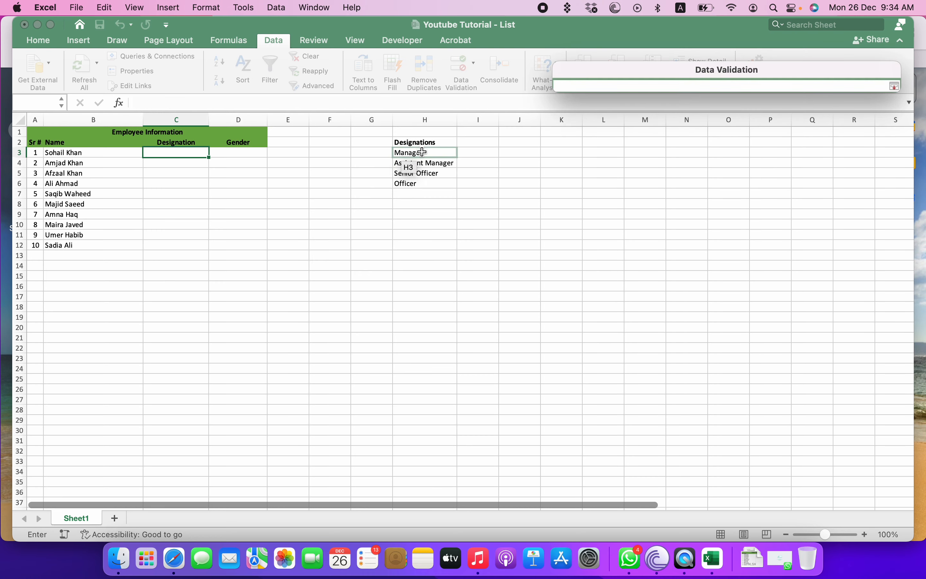
pyautogui.moveTo(423, 152); pyautogui.dragTo(427, 180)
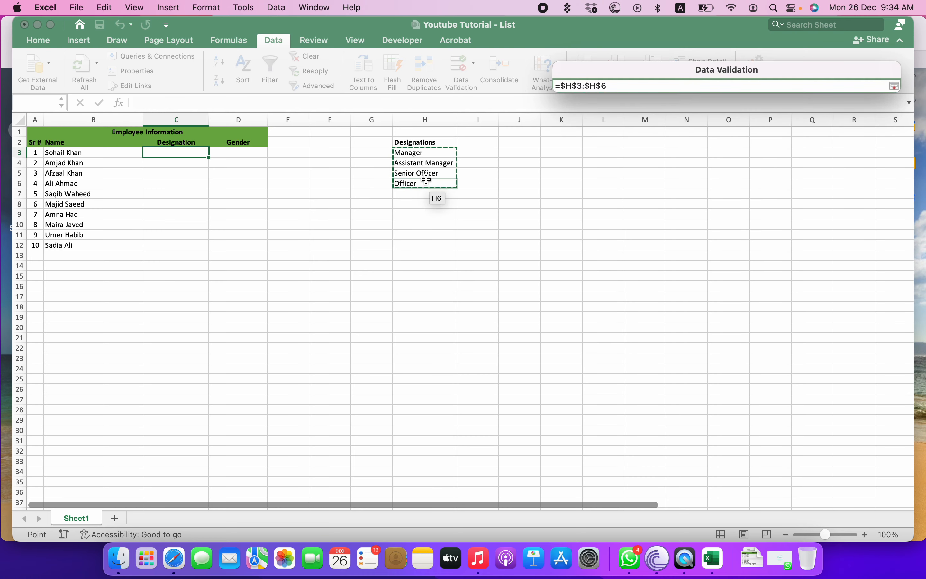
pyautogui.click(897, 86)
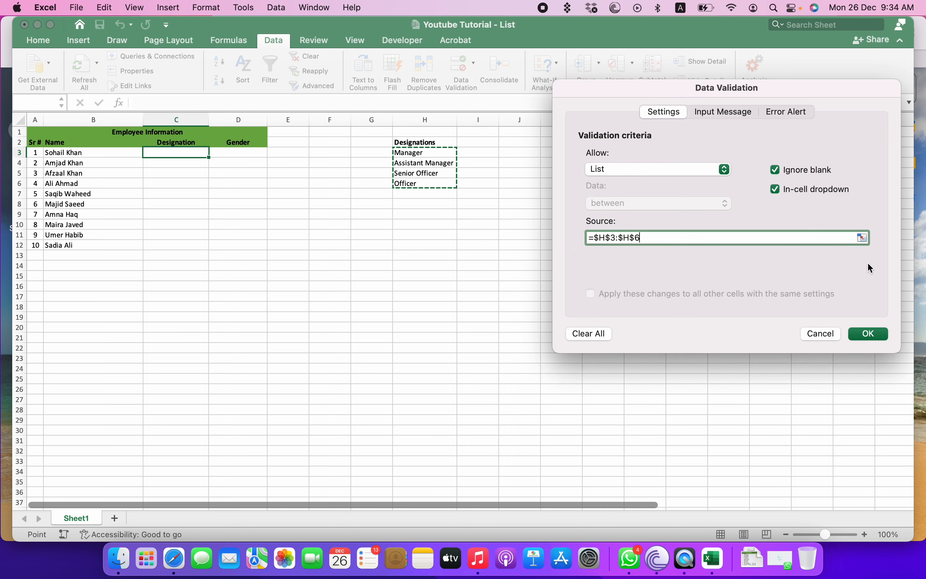
pyautogui.click(871, 335)
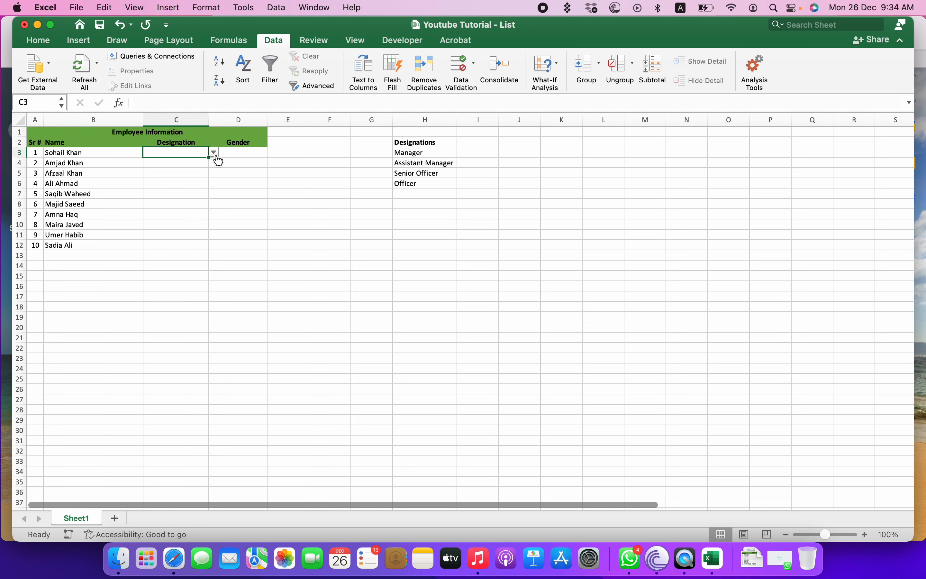
# Step: Check the choices in C3's dropdown and fill its validation down the Designation column to C12
pyautogui.click(215, 154)
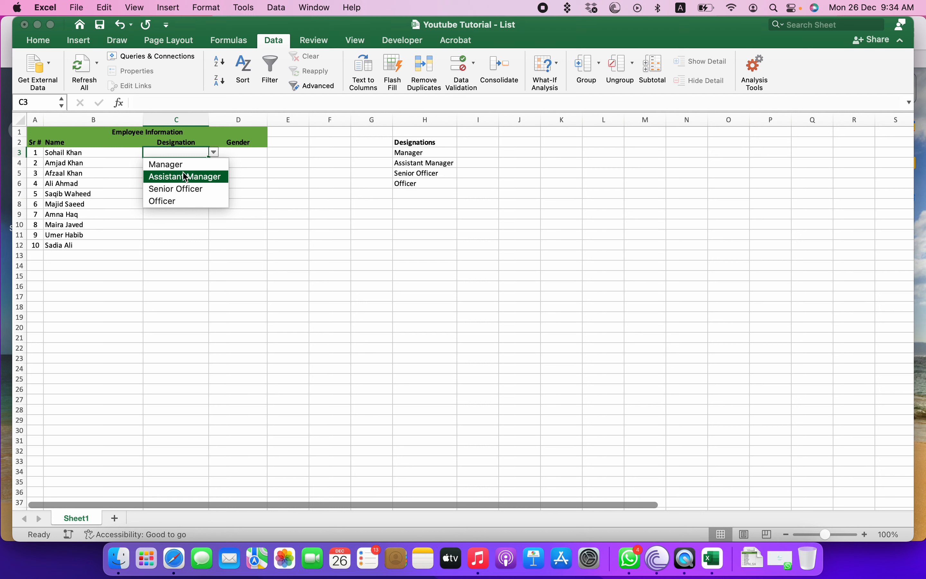
pyautogui.click(277, 175)
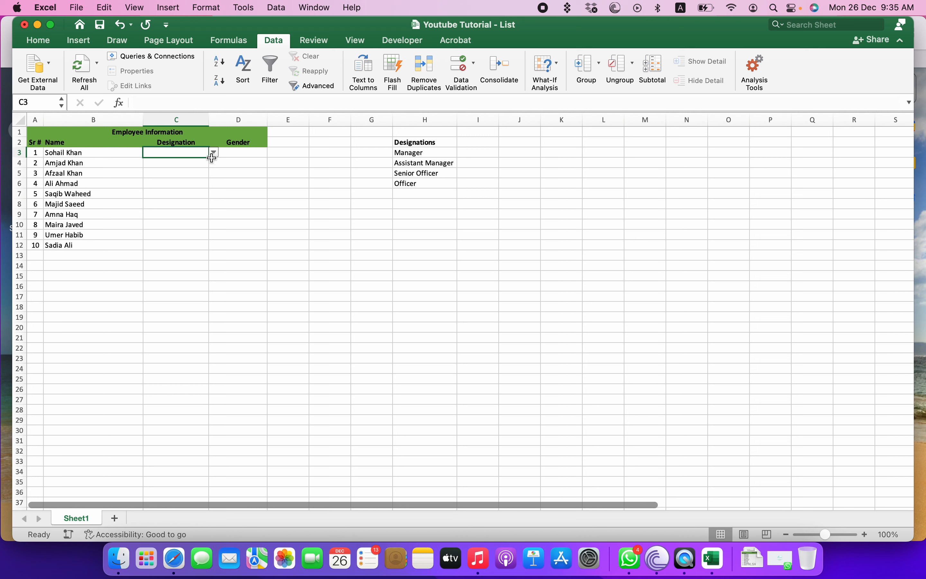
pyautogui.moveTo(210, 158); pyautogui.dragTo(209, 251)
# Step: Check the dropdown lists in several cells of the Designation column, including C9 and C6
pyautogui.click(188, 236)
pyautogui.click(198, 215)
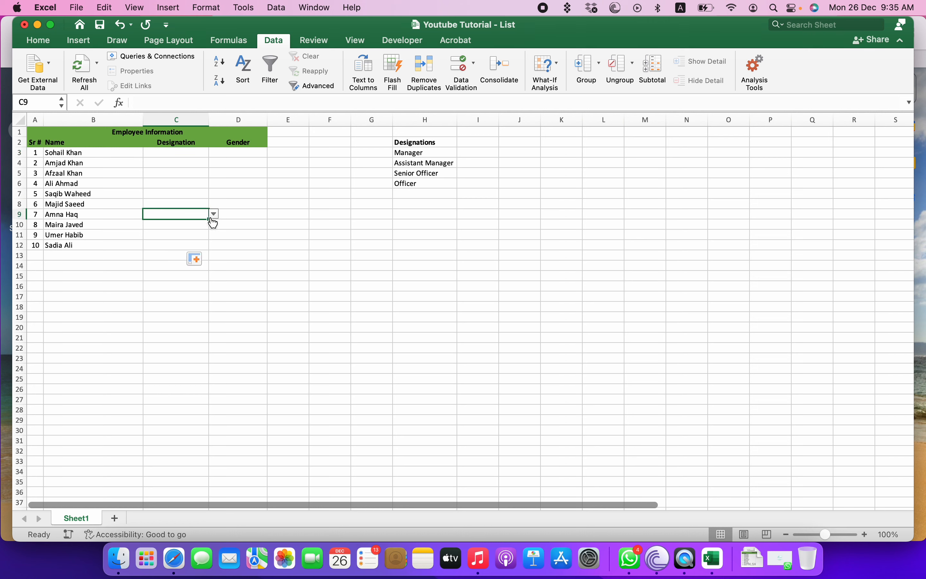
pyautogui.click(213, 215)
pyautogui.click(189, 201)
pyautogui.click(203, 183)
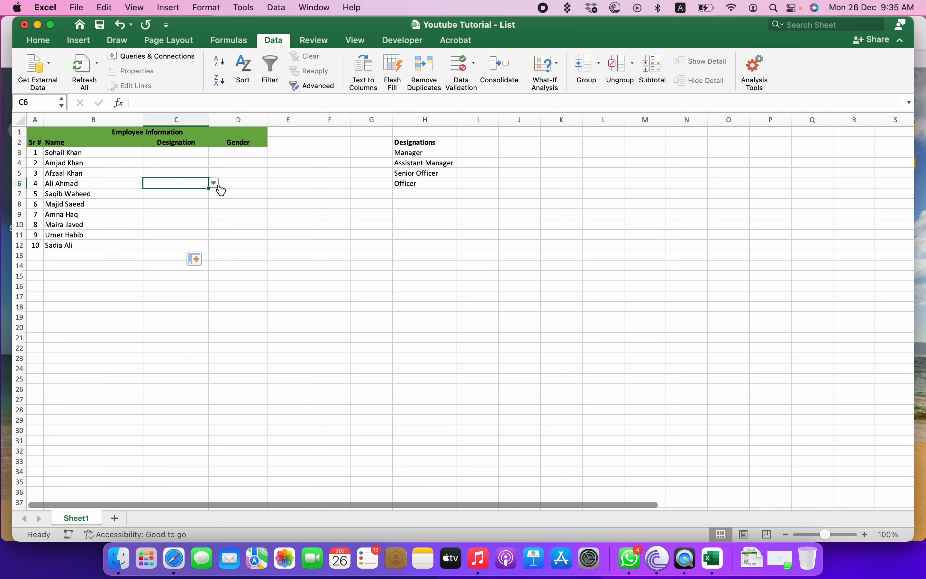
pyautogui.click(214, 183)
pyautogui.click(197, 167)
pyautogui.click(198, 173)
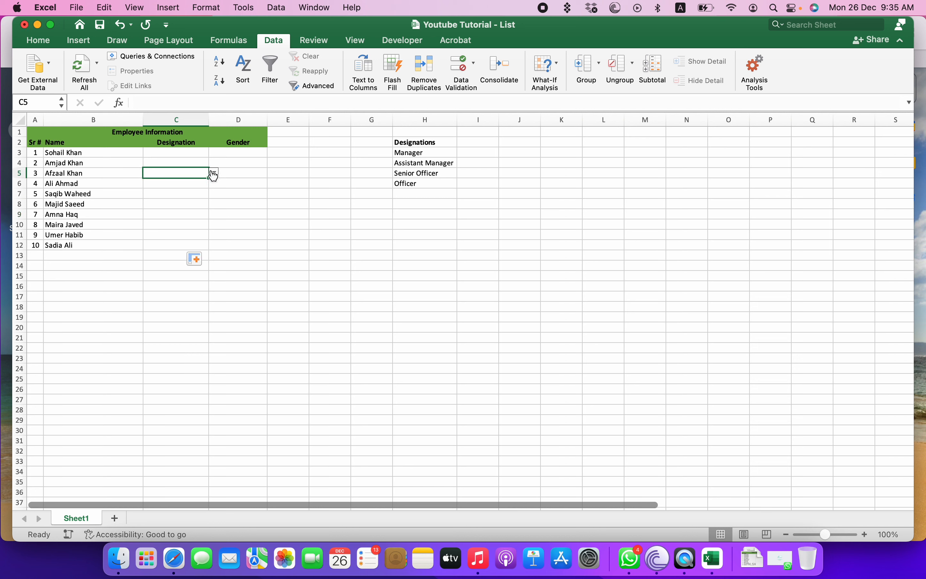
pyautogui.click(201, 164)
pyautogui.click(228, 164)
pyautogui.click(196, 155)
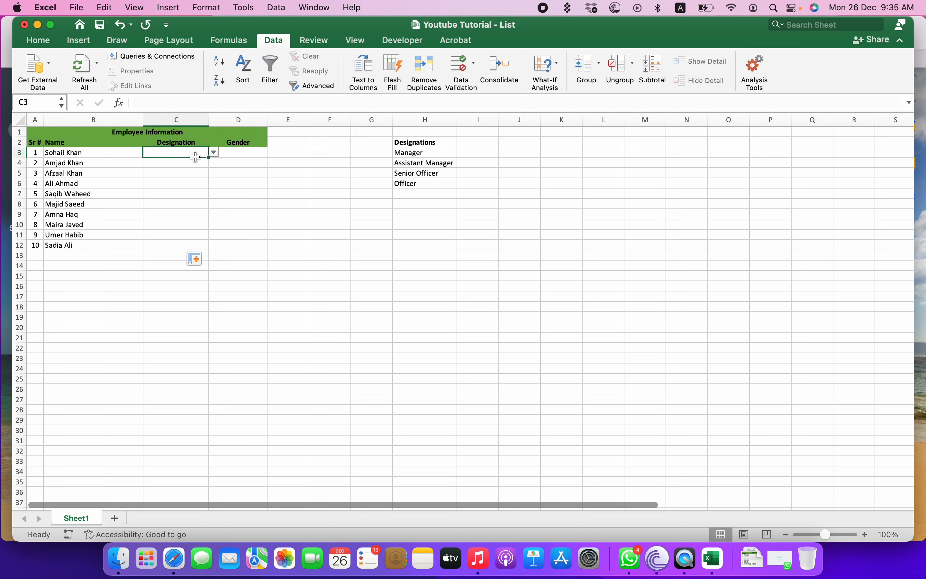
# Step: Try clearing the contents of column H to test C3's dropdown, and undo the clearing
pyautogui.click(416, 119)
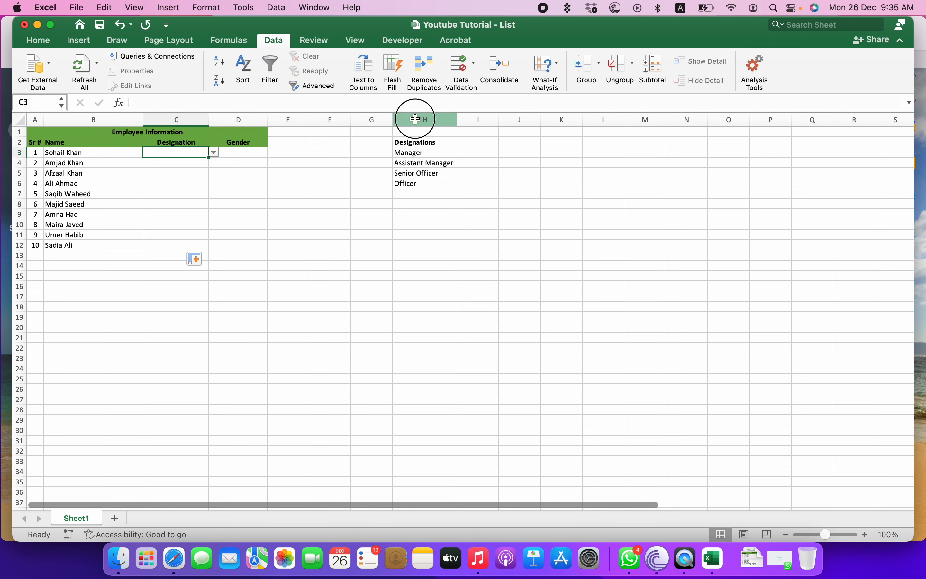
pyautogui.moveTo(415, 118); pyautogui.dragTo(214, 155)
pyautogui.click(214, 153)
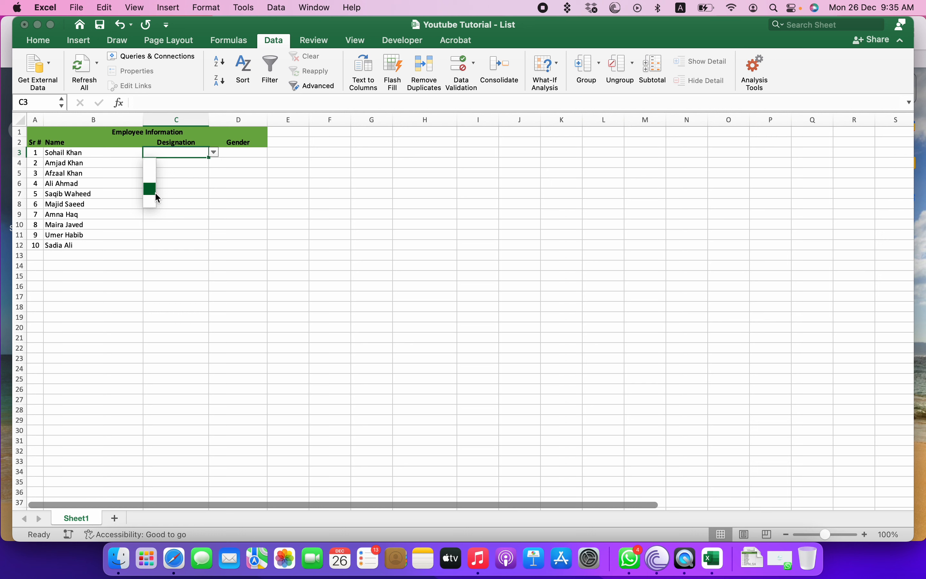
pyautogui.click(343, 219)
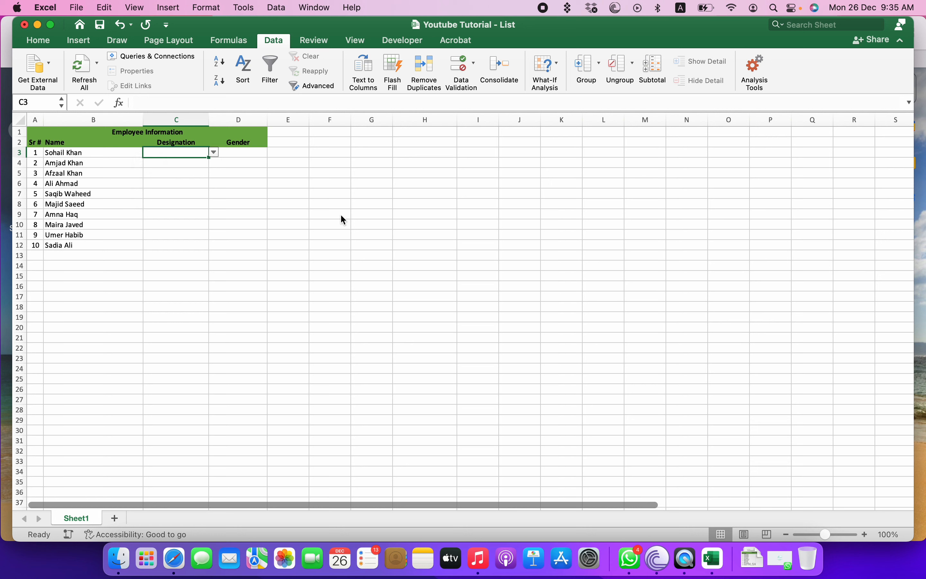
pyautogui.press('super+z')
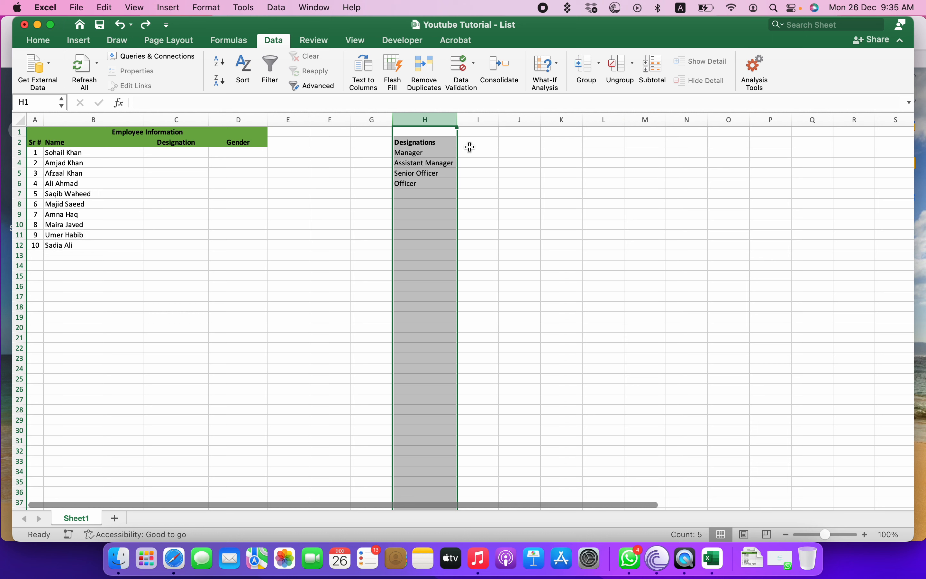
# Step: Hide column H, and unhide it again by selecting the adjoining columns G and I
pyautogui.rightClick(439, 121)
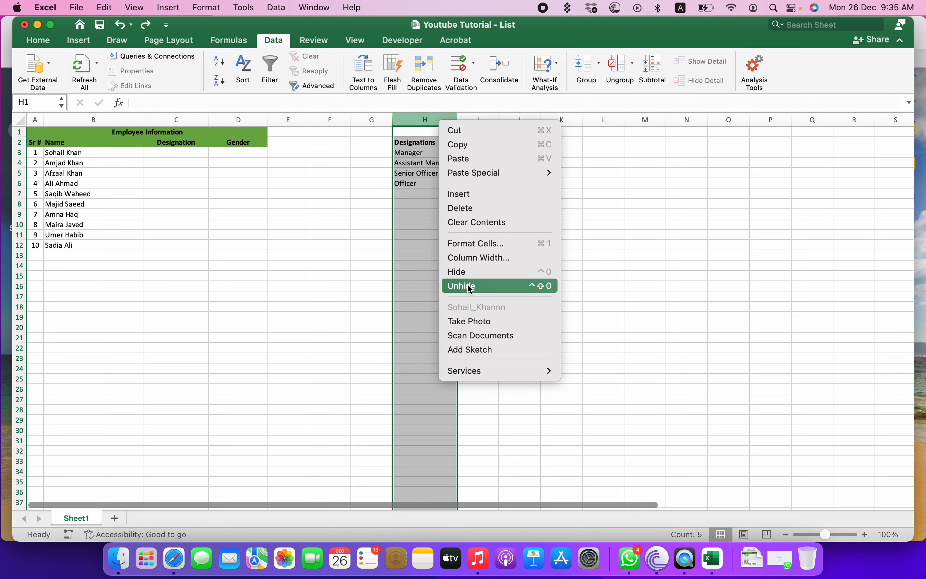
pyautogui.click(467, 284)
pyautogui.rightClick(427, 121)
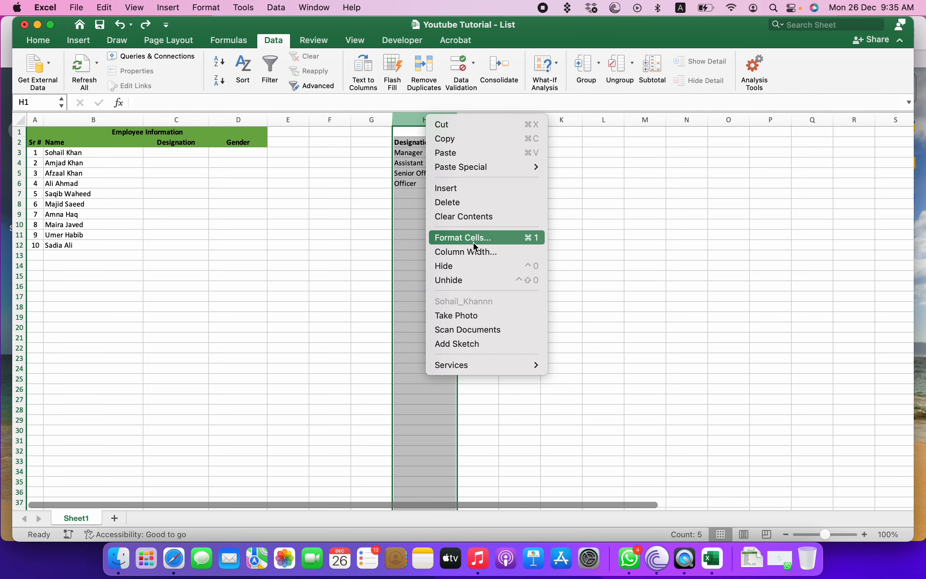
pyautogui.click(471, 266)
pyautogui.moveTo(376, 120); pyautogui.dragTo(414, 120)
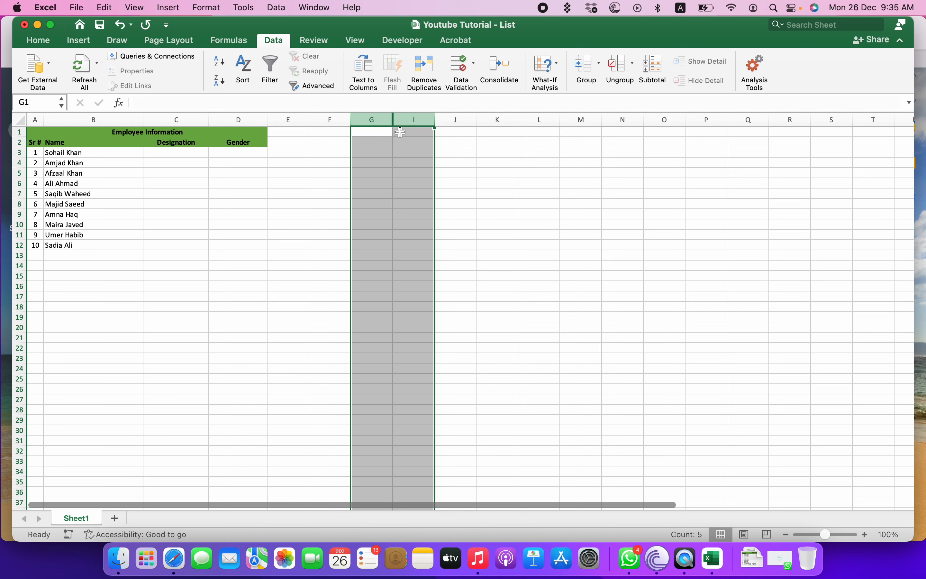
pyautogui.rightClick(393, 123)
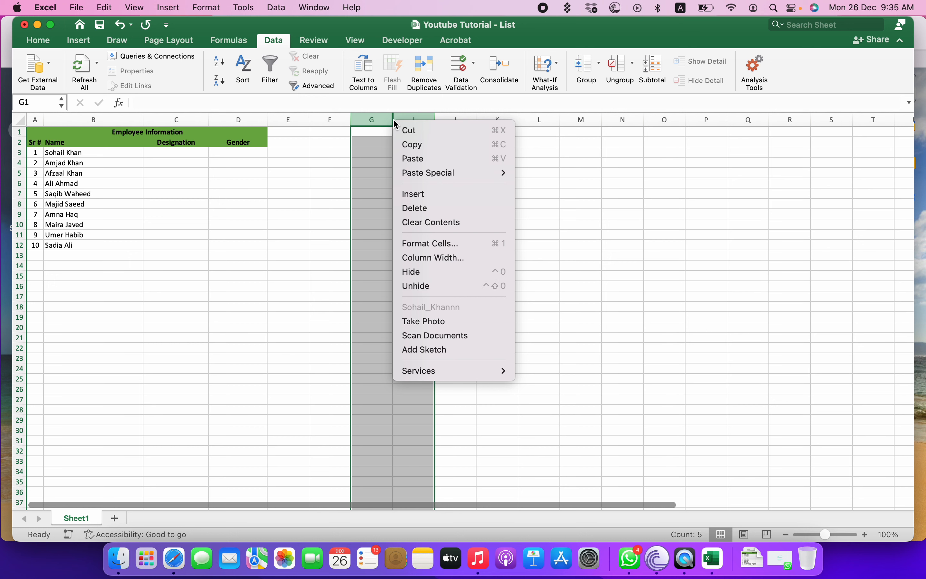
pyautogui.click(425, 287)
# Step: Set the font colour of column H to white to conceal the source list, and inspect the contents of cells H2 and H3
pyautogui.click(423, 120)
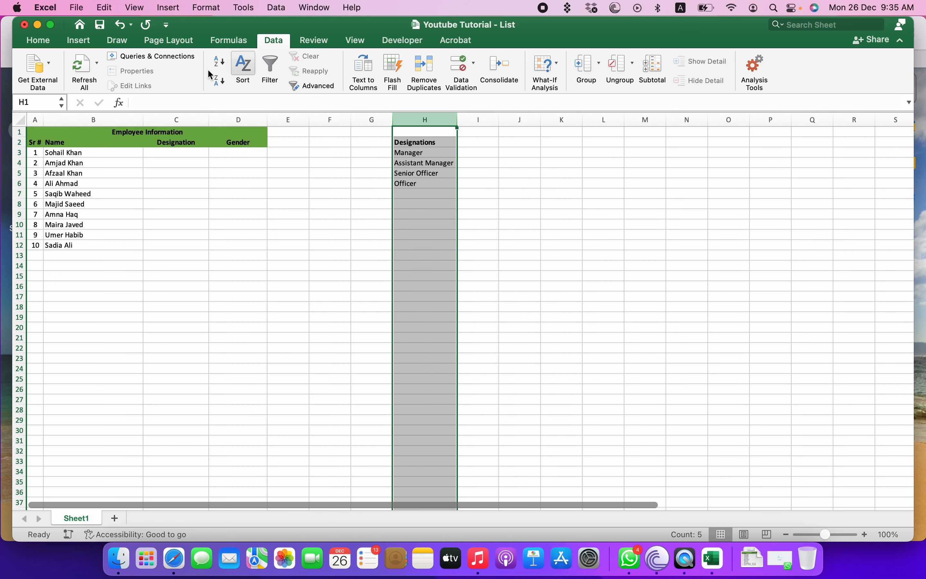
pyautogui.click(38, 40)
pyautogui.click(227, 81)
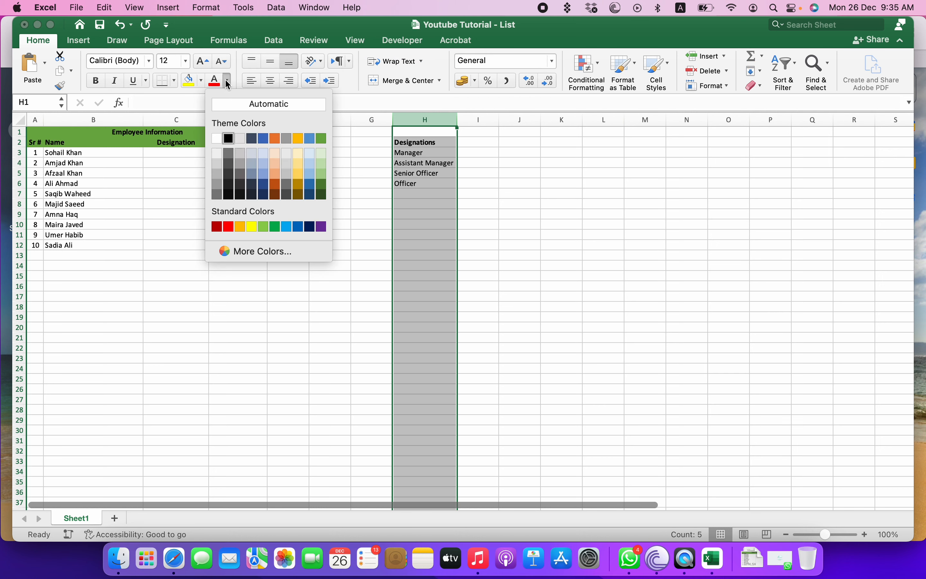
pyautogui.click(221, 142)
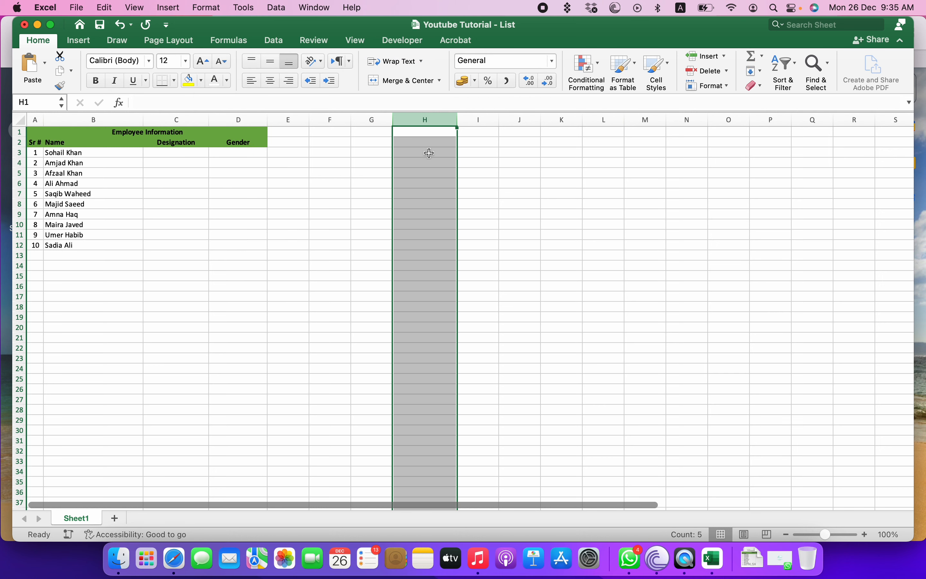
pyautogui.click(430, 141)
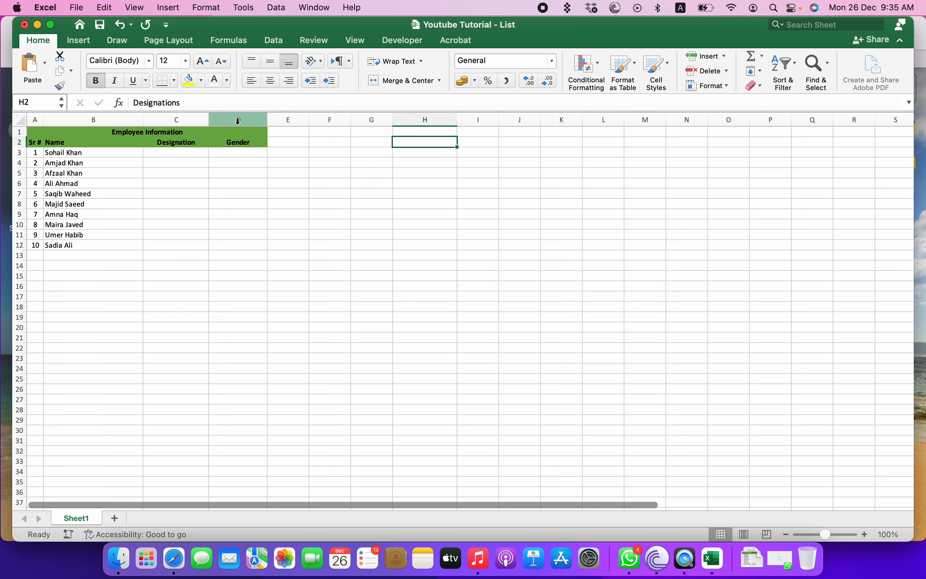
pyautogui.press('Down')
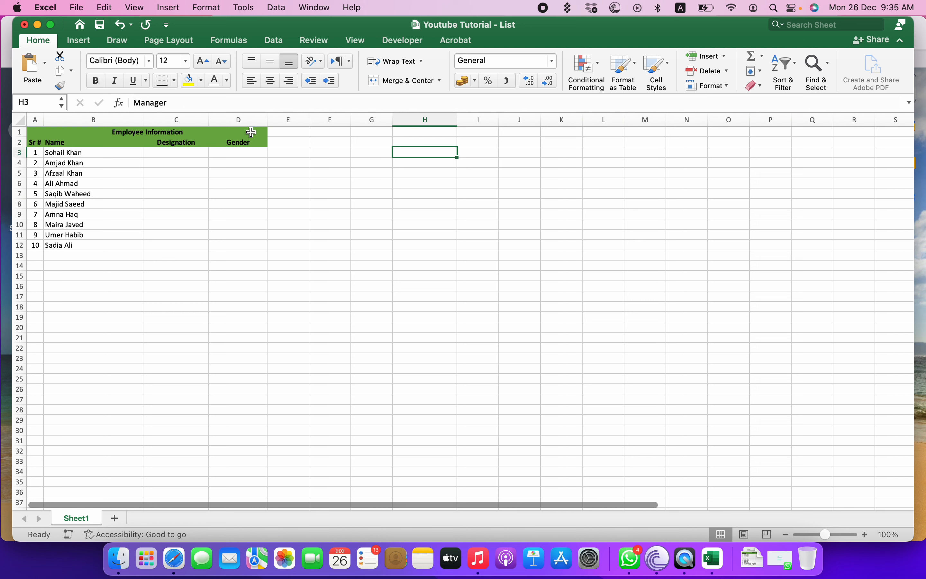
# Step: Try replacing the entry in H3 with "sasa" to test C4's dropdown, and undo the entry
pyautogui.write('sasa')
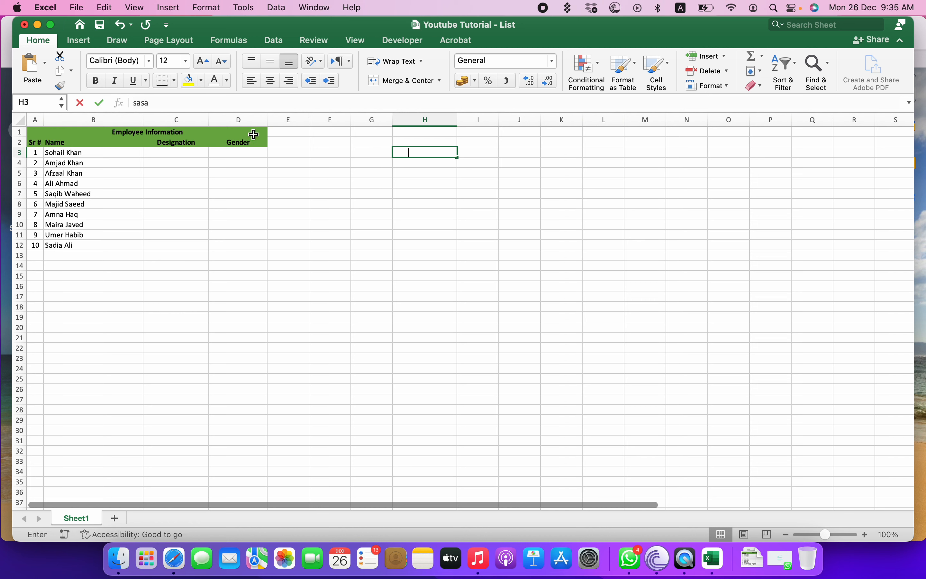
pyautogui.press('Return')
pyautogui.click(192, 160)
pyautogui.click(215, 163)
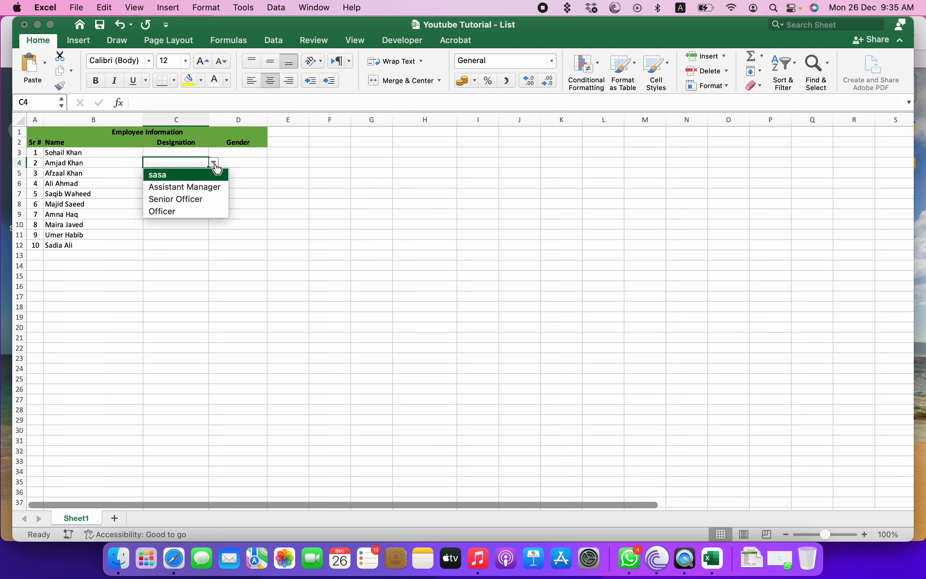
pyautogui.click(273, 237)
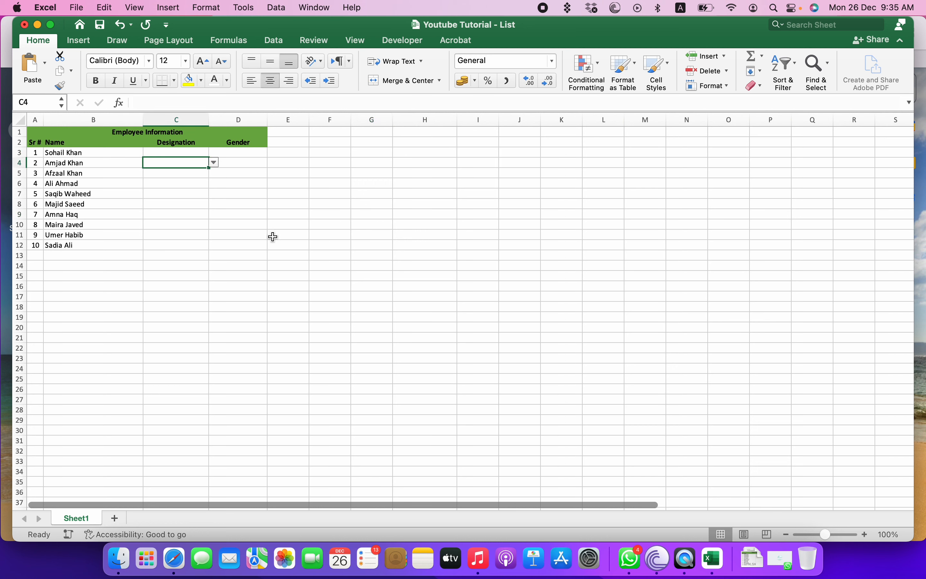
pyautogui.press('super+z')
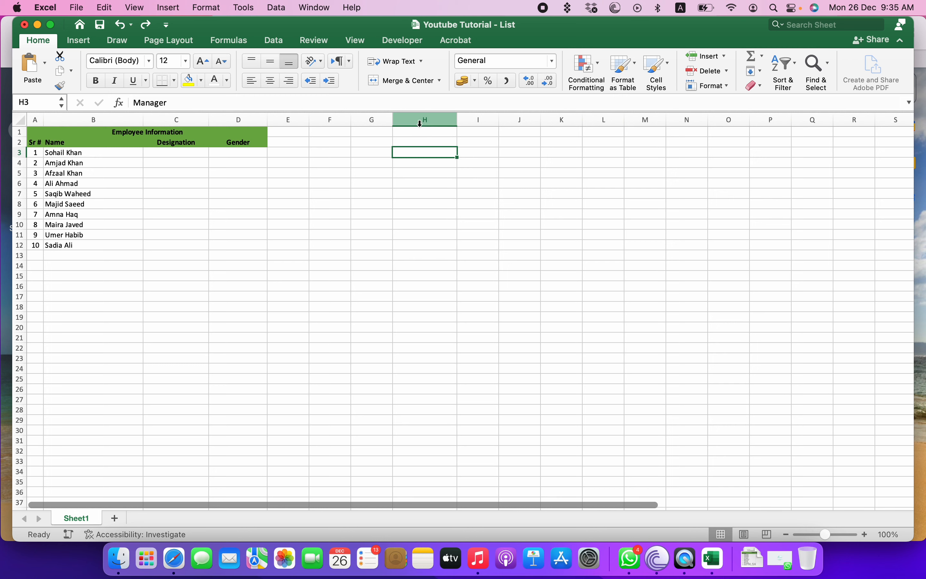
# Step: Undo the white font colour applied to column H
pyautogui.click(420, 120)
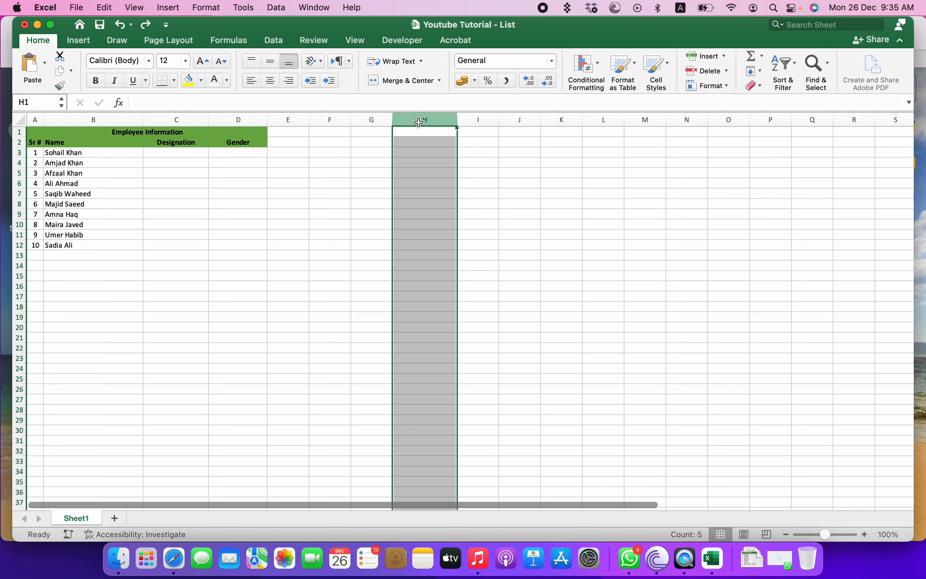
pyautogui.click(249, 154)
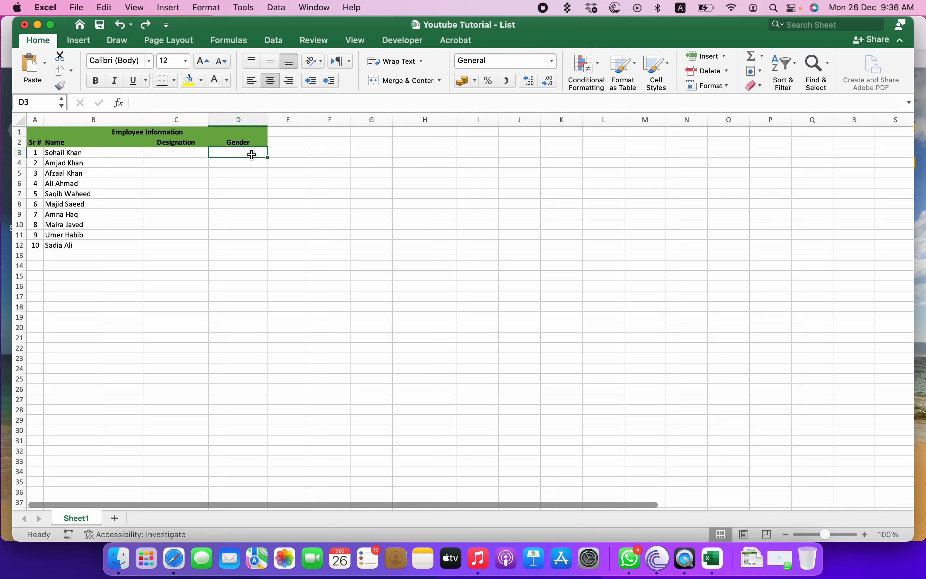
pyautogui.press('super+z')
pyautogui.click(245, 155)
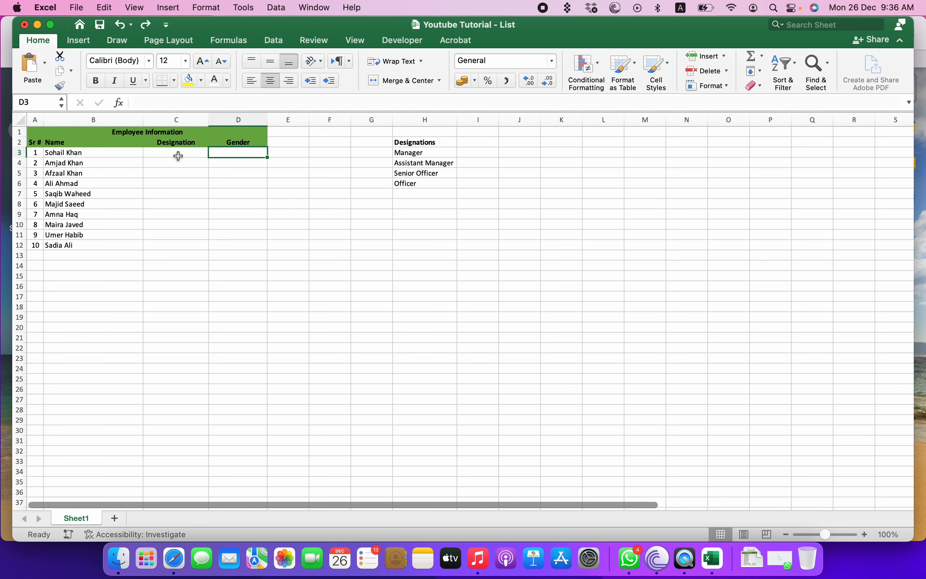
# Step: Choose Assistant Manager from the dropdowns in C3 and C4, and Officer in C5
pyautogui.click(179, 155)
pyautogui.click(214, 152)
pyautogui.click(200, 175)
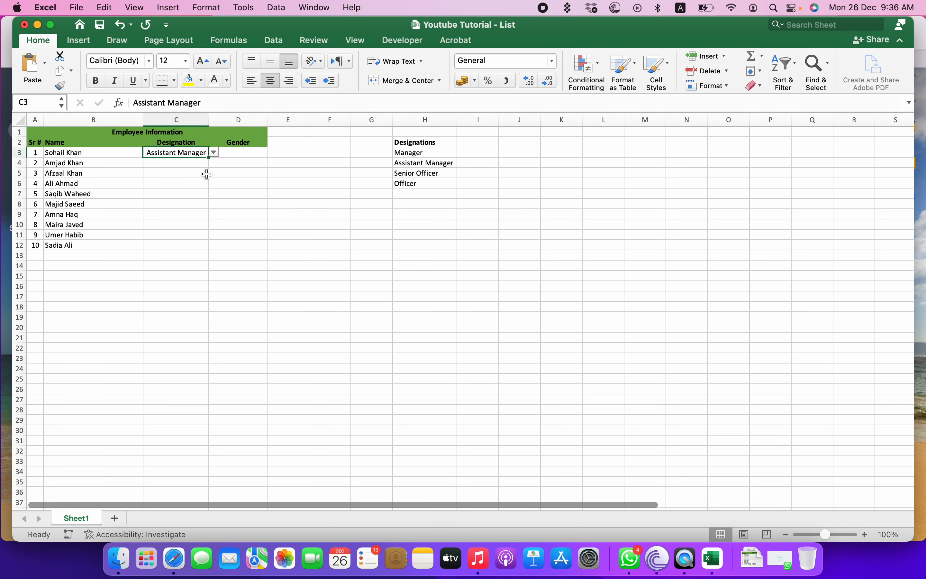
pyautogui.click(203, 163)
pyautogui.click(214, 163)
pyautogui.click(199, 184)
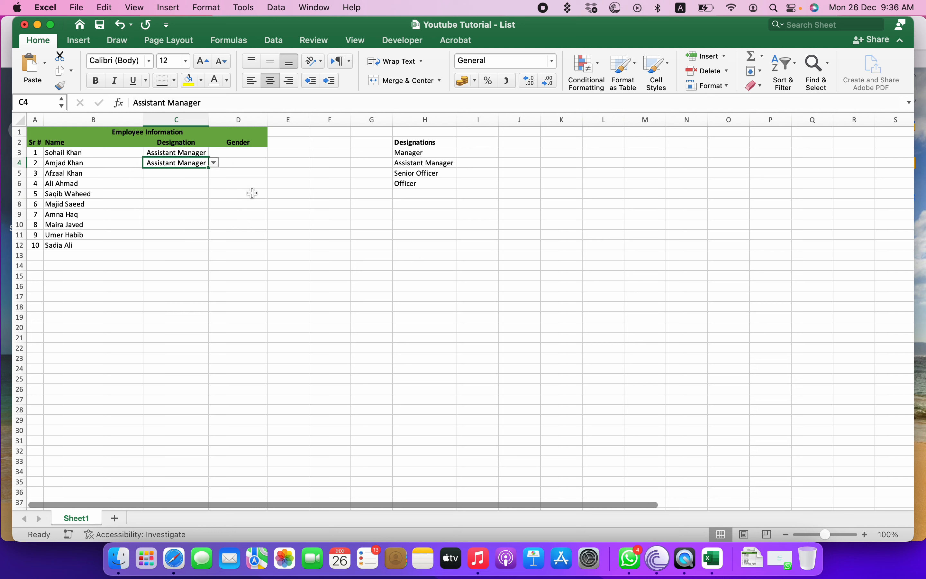
pyautogui.click(285, 183)
pyautogui.click(197, 174)
pyautogui.click(214, 173)
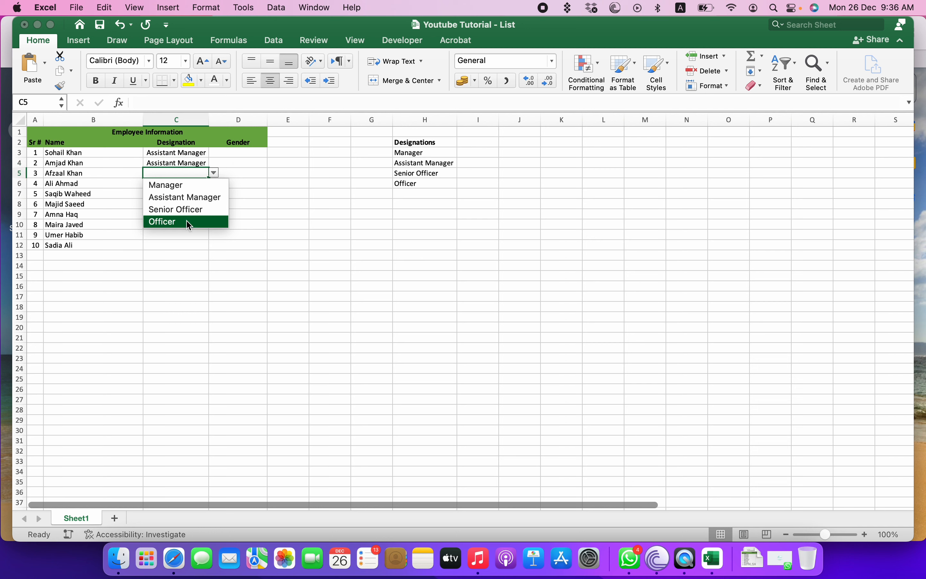
pyautogui.click(186, 222)
# Step: Add list data validation to Gender cell D3 with the source entered directly as "Male, Female, Other"
pyautogui.click(245, 161)
pyautogui.click(251, 153)
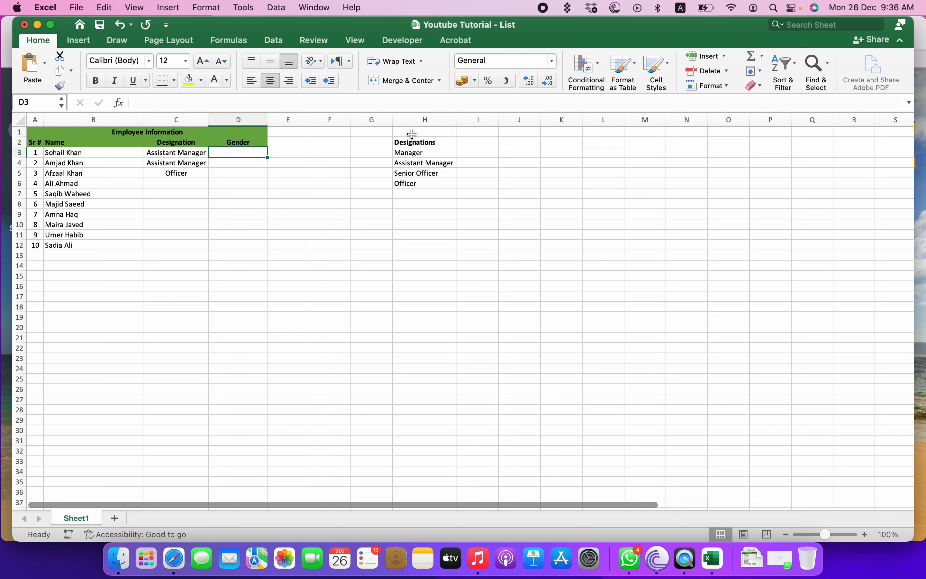
pyautogui.click(284, 43)
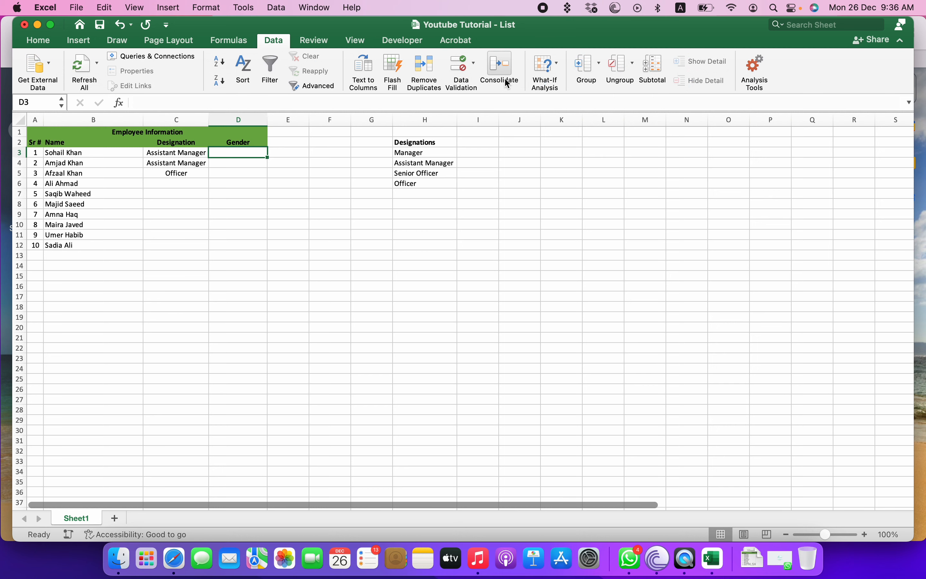
pyautogui.click(458, 70)
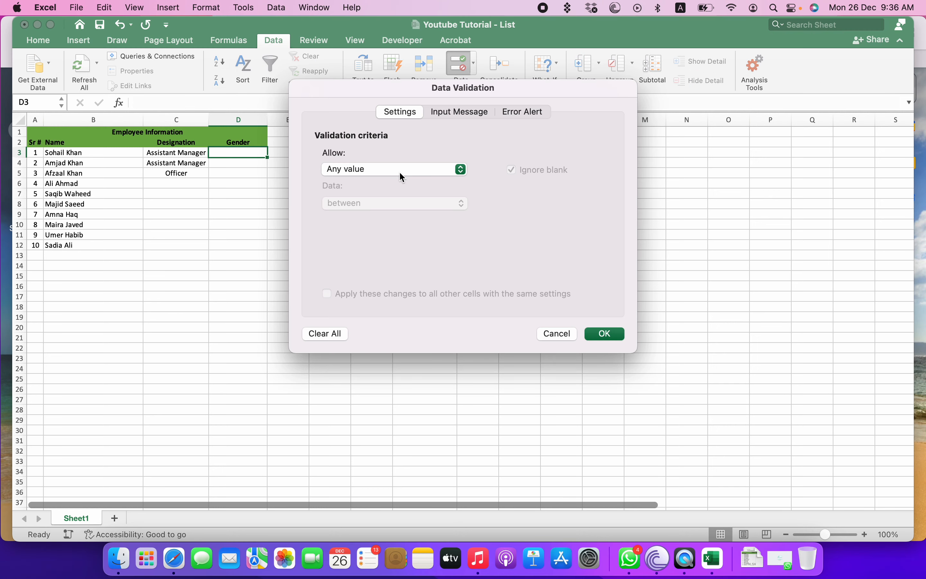
pyautogui.click(400, 171)
pyautogui.click(405, 214)
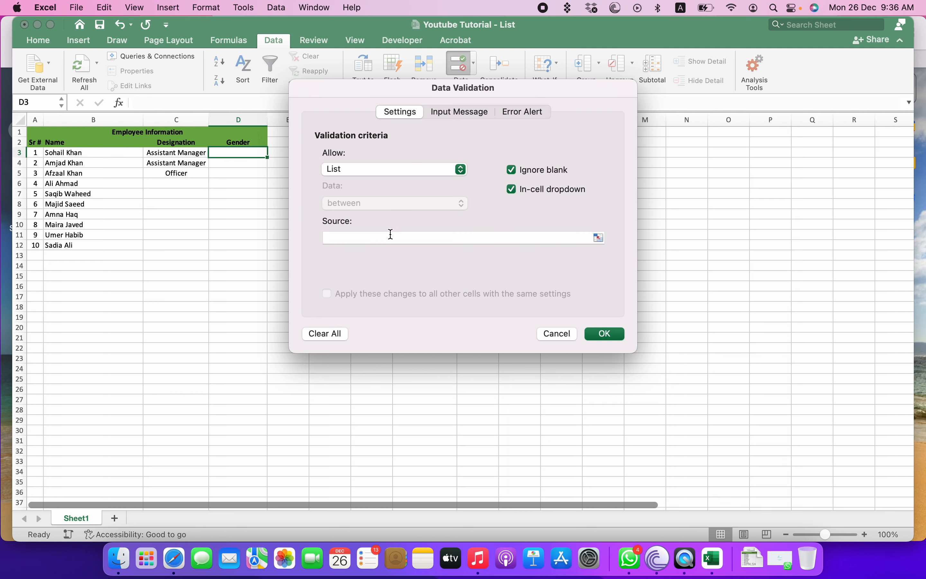
pyautogui.click(355, 239)
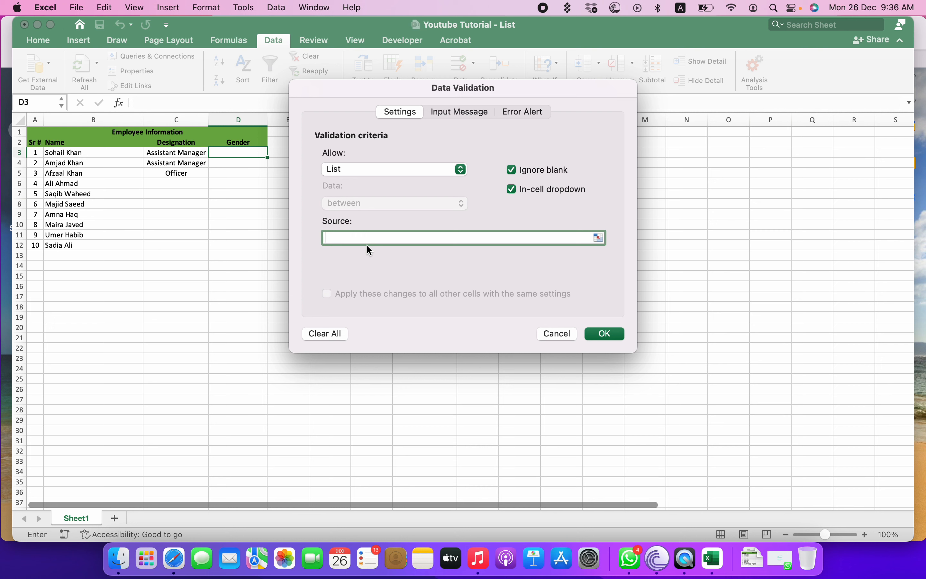
pyautogui.write('Male, Female, Other')
pyautogui.click(604, 335)
# Step: Check the choices in D3's Gender dropdown and compare with columns H and I, which its list does not use as a source
pyautogui.click(273, 154)
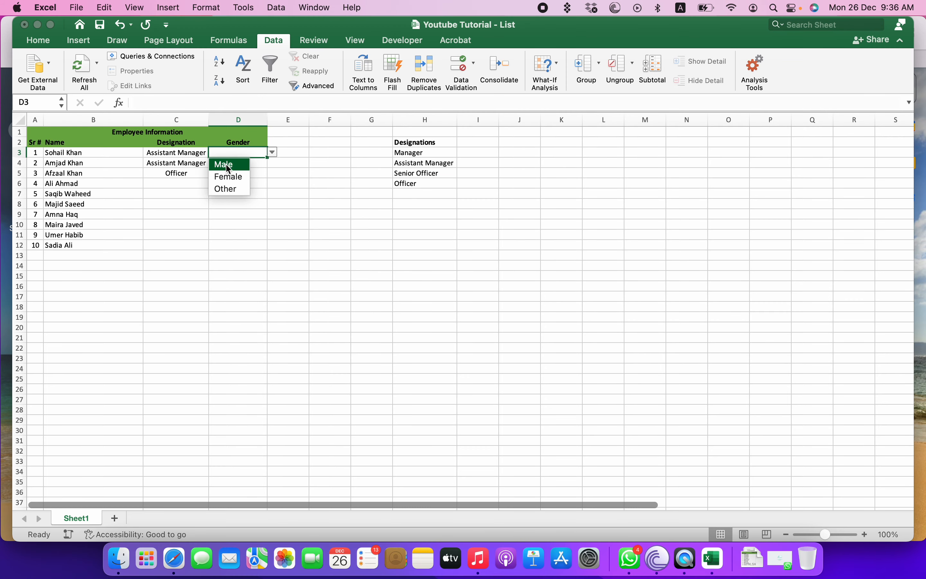
pyautogui.click(264, 157)
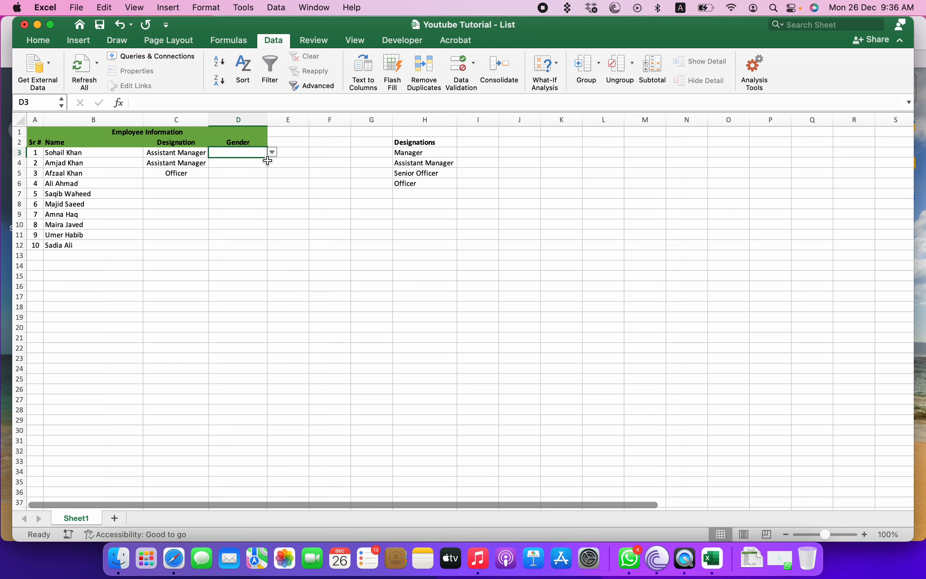
pyautogui.moveTo(441, 121); pyautogui.dragTo(478, 122)
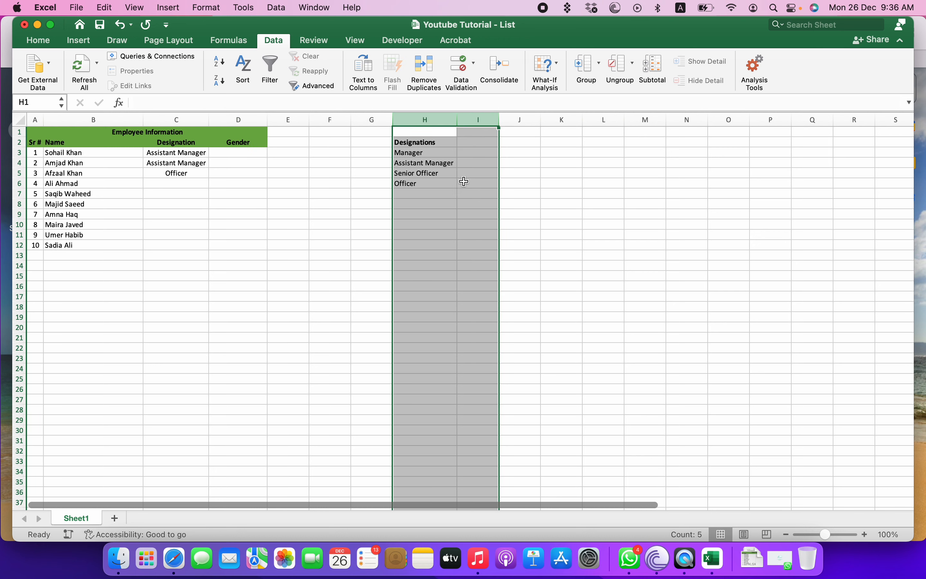
pyautogui.click(237, 154)
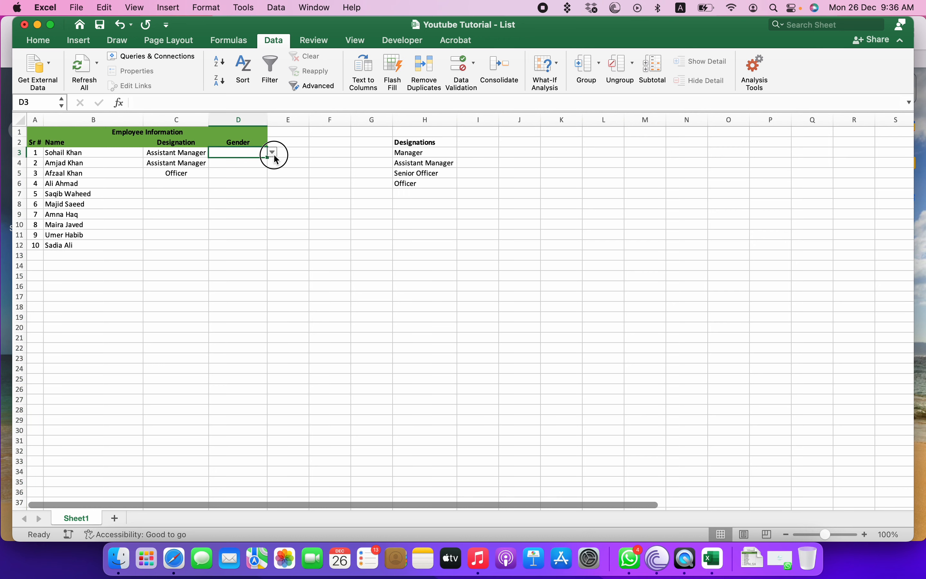
pyautogui.click(273, 155)
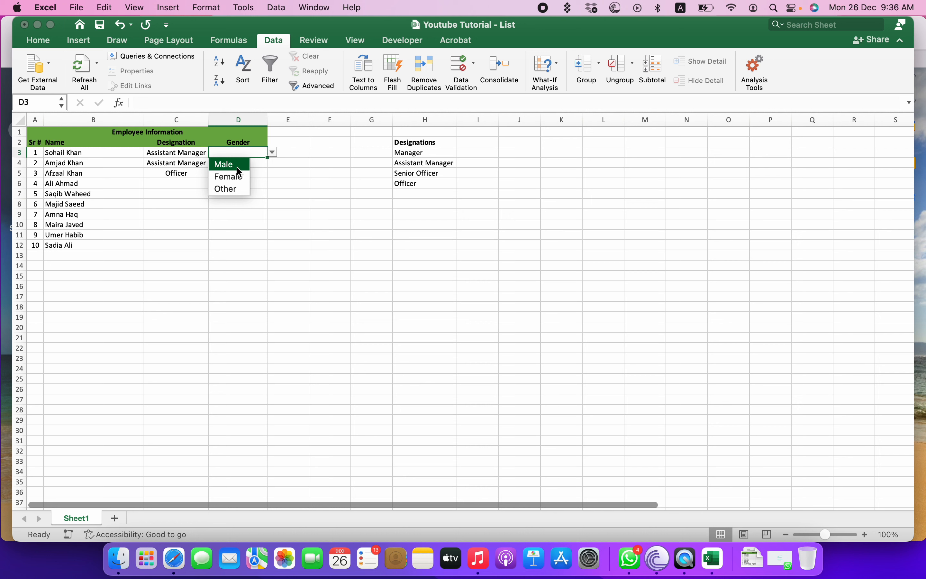
pyautogui.click(467, 68)
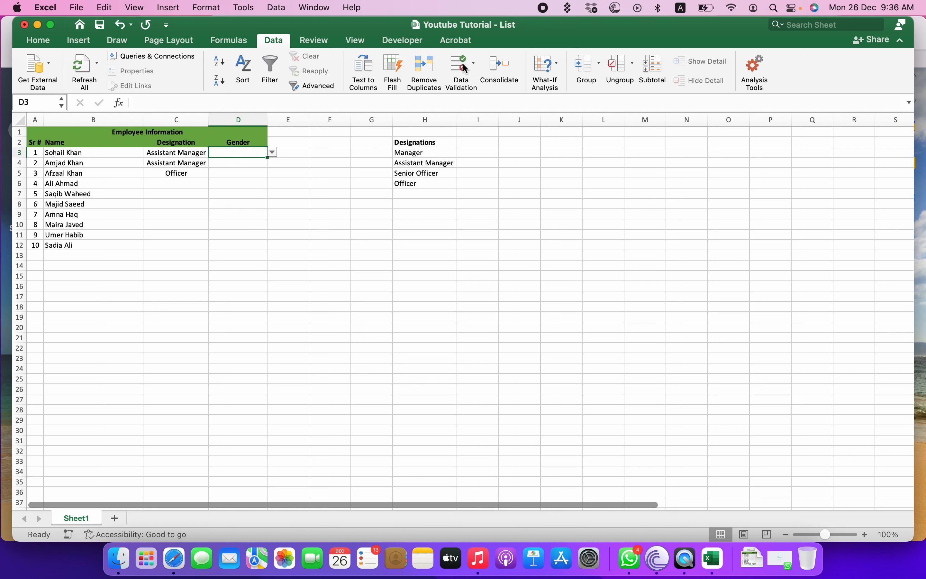